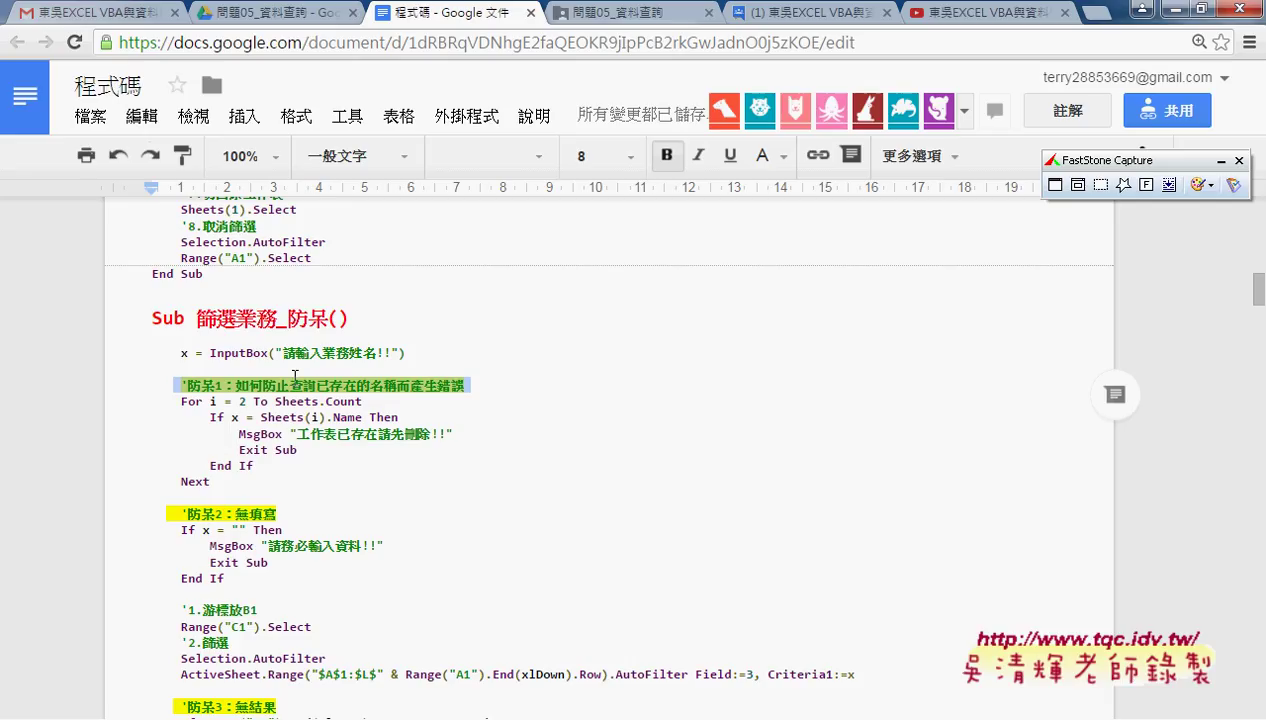
Step: Leave the Google Docs VBA notes and switch to the Excel workbook 問題05
click(398, 412)
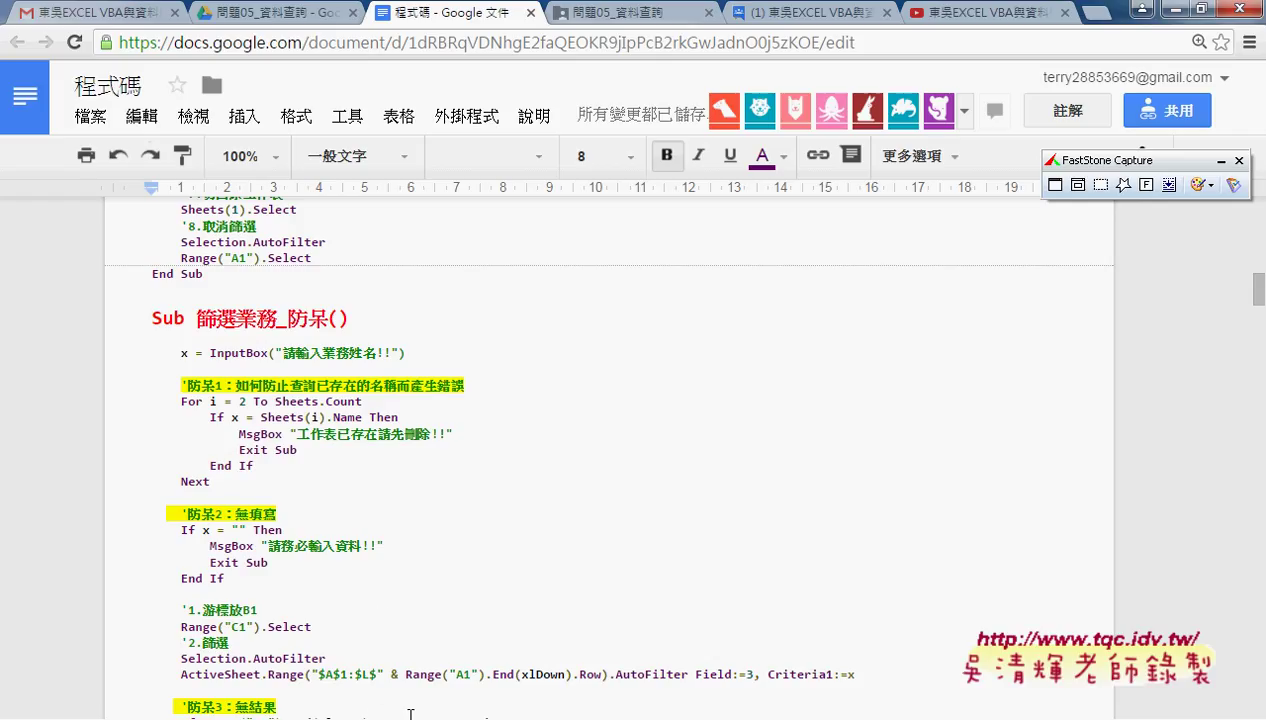
mouse_move(410, 718)
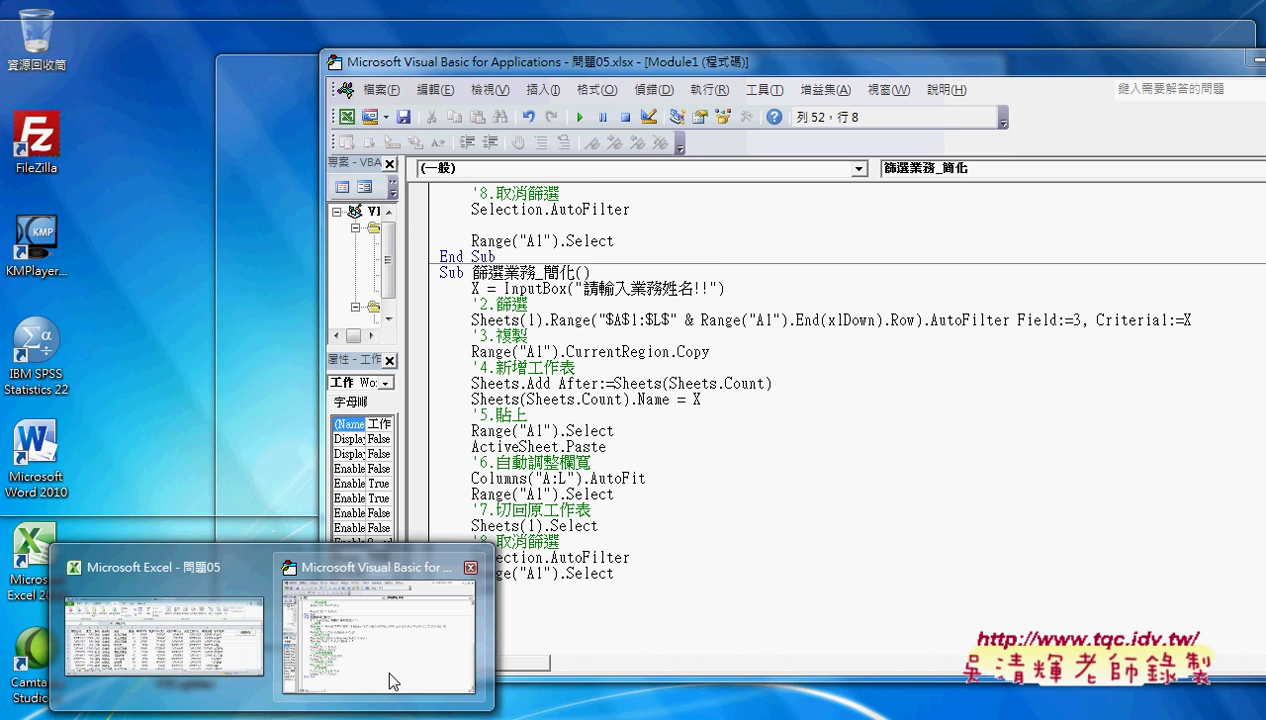
click(165, 635)
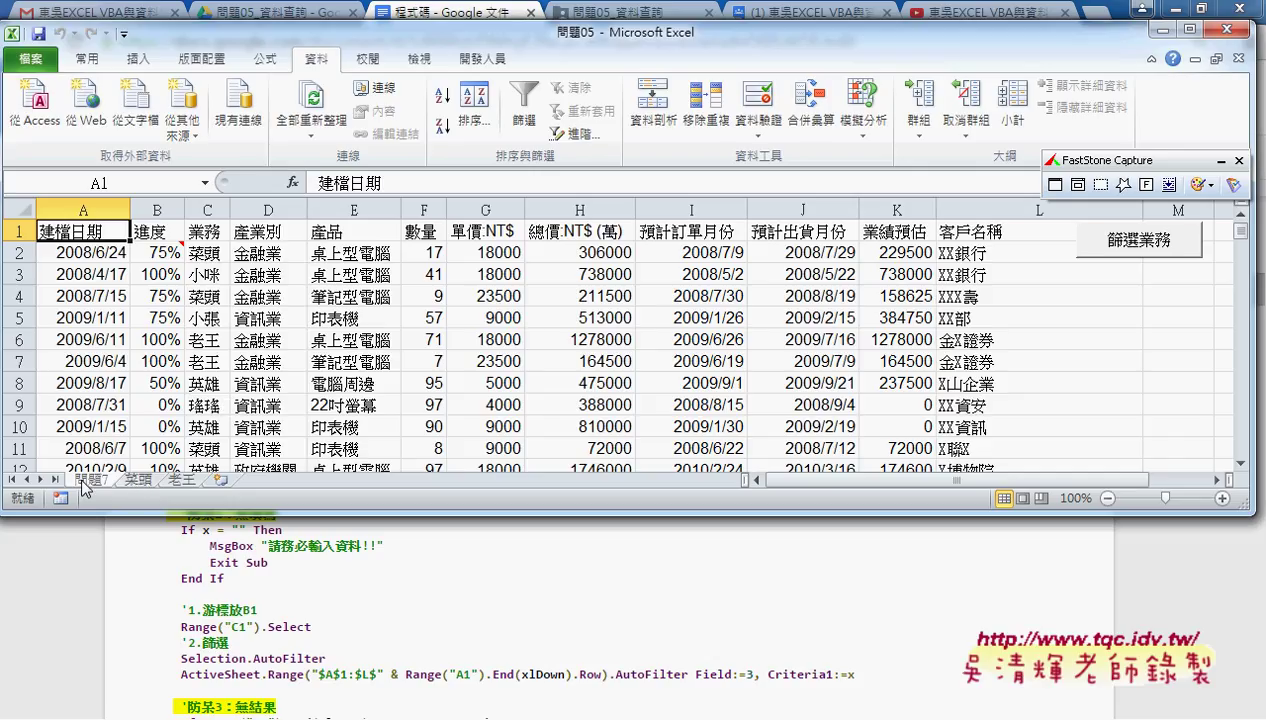
Step: Circle the 問題7 sheet tab in red with the screen pen
mouse_move(83, 484)
mouse_down()
mouse_move(125, 505)
mouse_move(146, 472)
mouse_move(194, 470)
mouse_up()
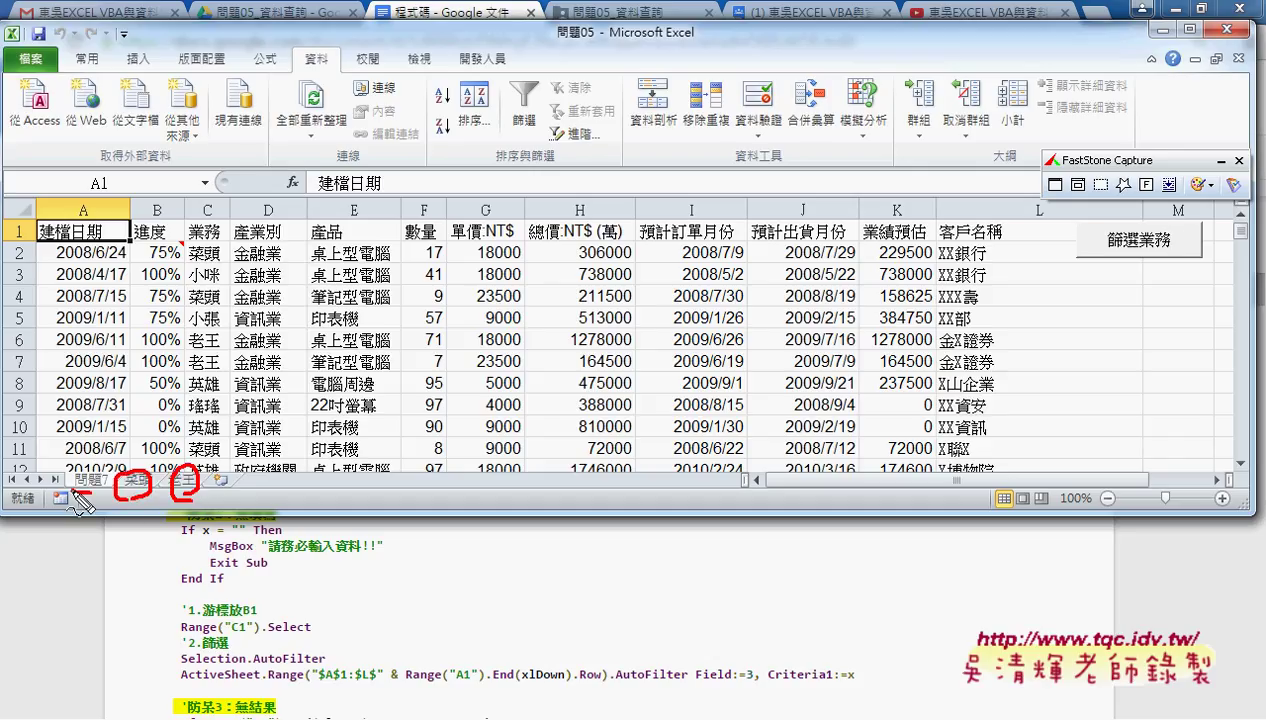
drag(72, 490, 92, 494)
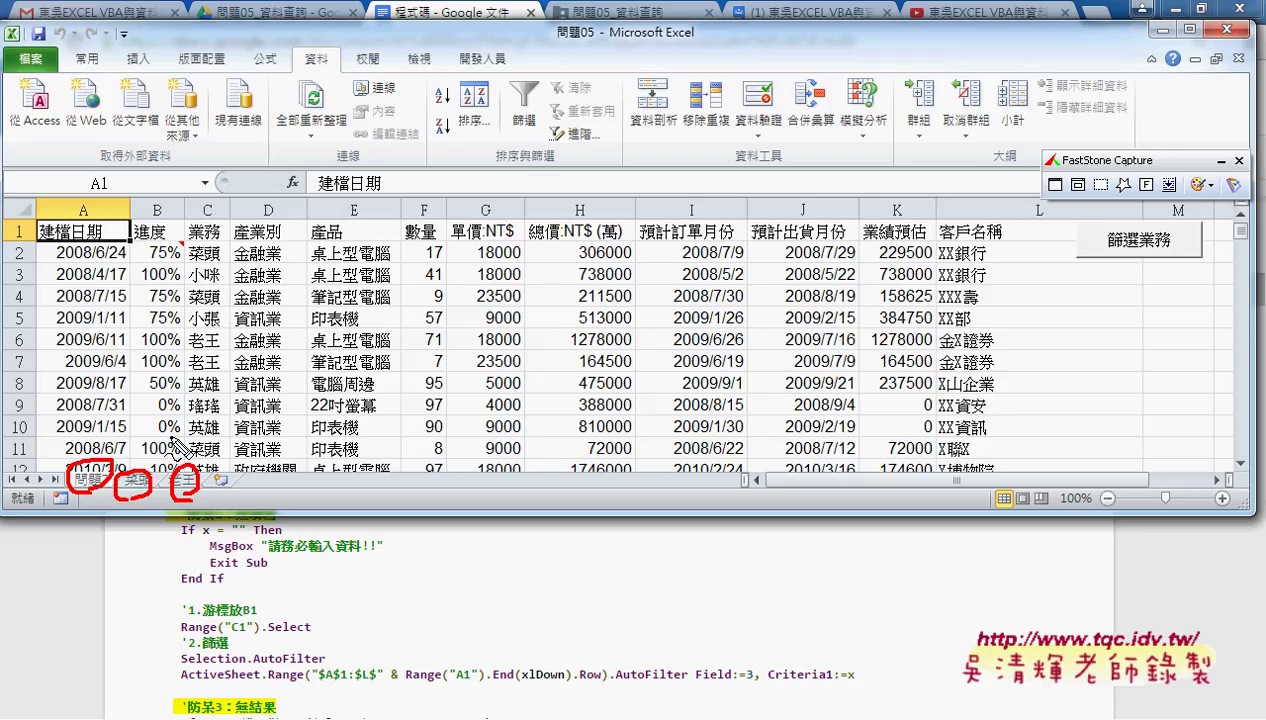
Step: Handwrite 'If x = Sheet(i).Name' in red over the sales table
mouse_move(192, 342)
mouse_down()
mouse_move(186, 394)
mouse_move(238, 405)
mouse_up()
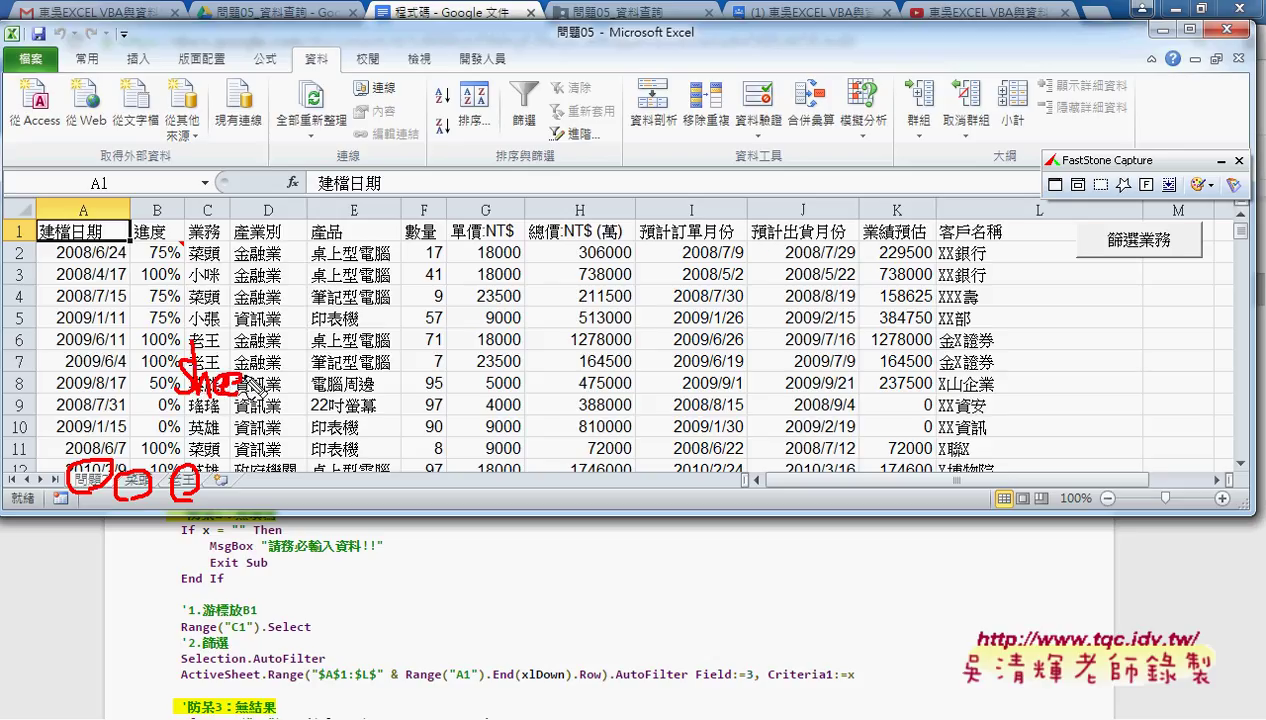
drag(238, 405, 290, 352)
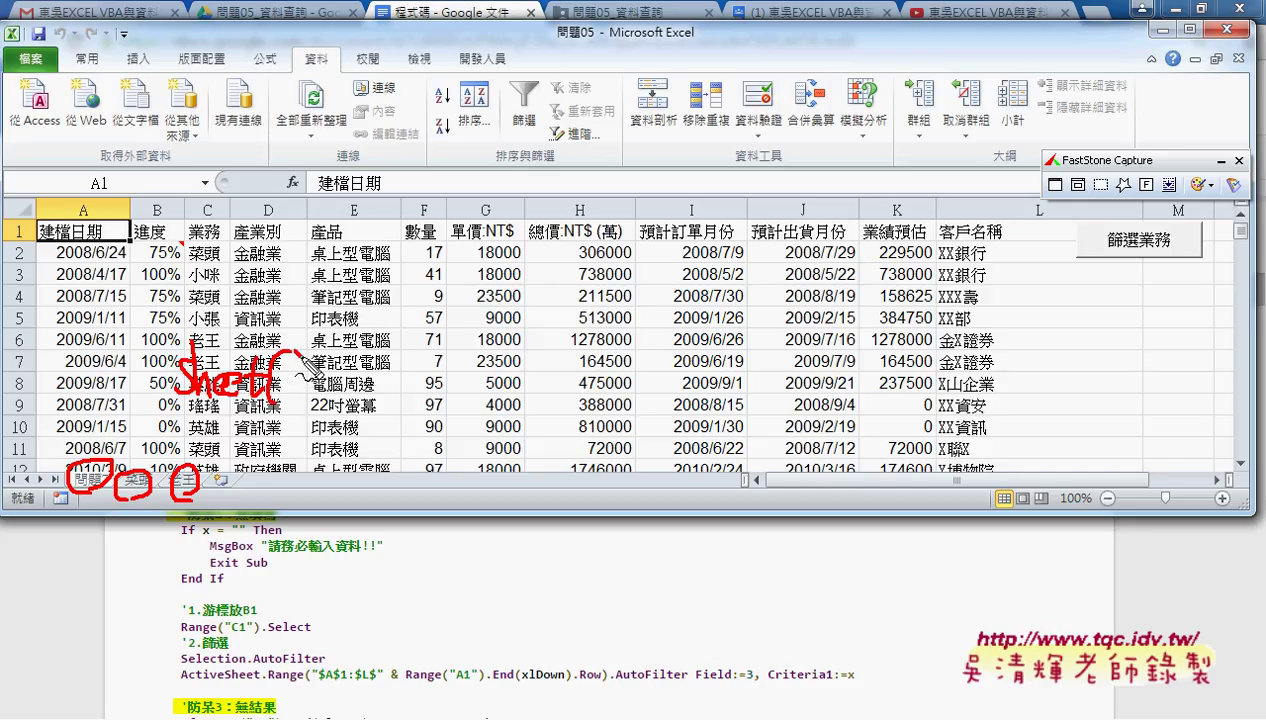
mouse_move(296, 366)
mouse_down()
mouse_move(298, 390)
mouse_move(318, 392)
mouse_move(370, 350)
mouse_move(399, 390)
mouse_move(426, 386)
mouse_up()
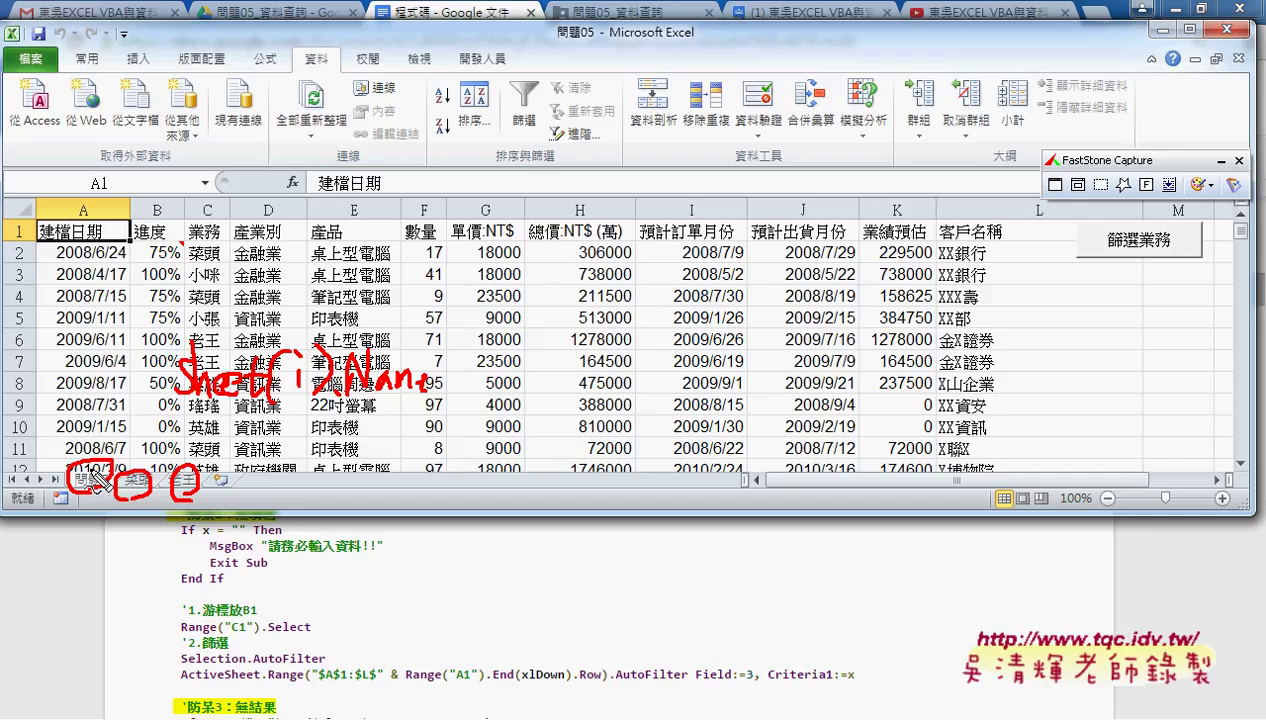
mouse_move(136, 374)
mouse_down()
mouse_move(168, 372)
mouse_move(166, 384)
mouse_up()
mouse_move(96, 366)
mouse_down()
mouse_move(119, 394)
mouse_move(96, 394)
mouse_up()
mouse_move(23, 343)
mouse_down()
mouse_move(22, 408)
mouse_move(58, 366)
mouse_move(62, 396)
mouse_move(372, 424)
mouse_up()
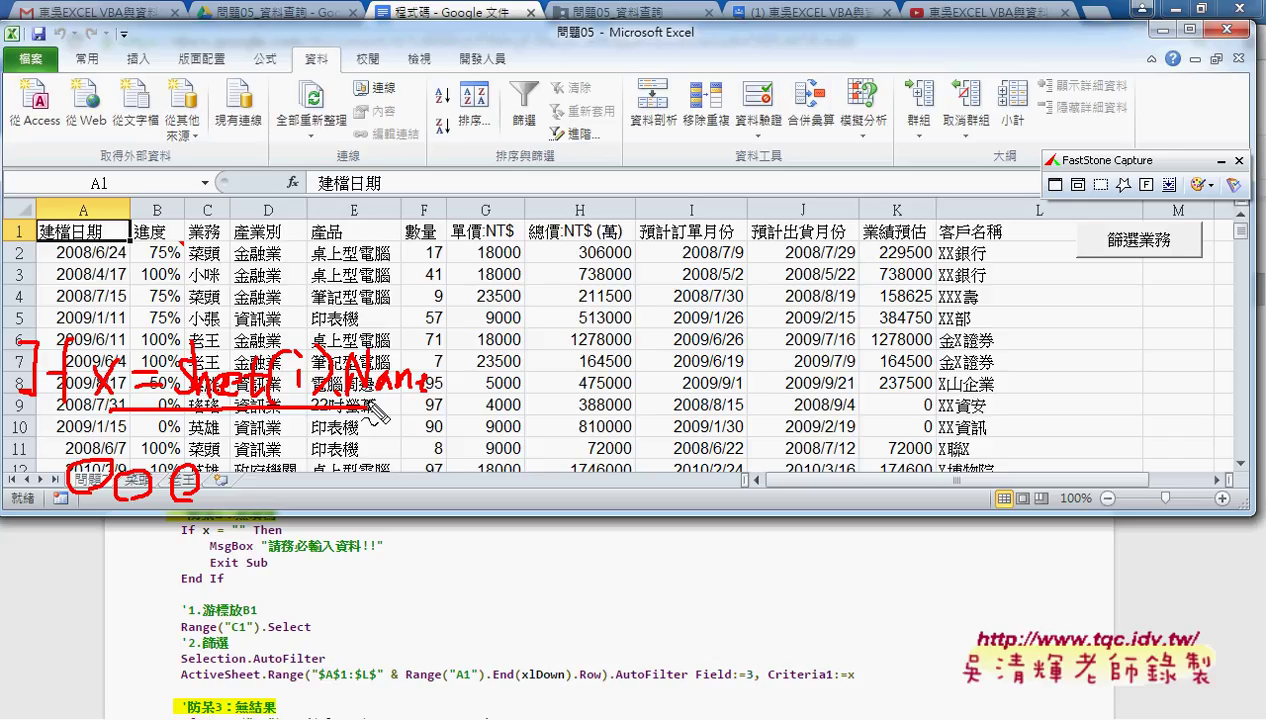
Step: Erase the red annotations and delete the 老王 sheet
key(Escape)
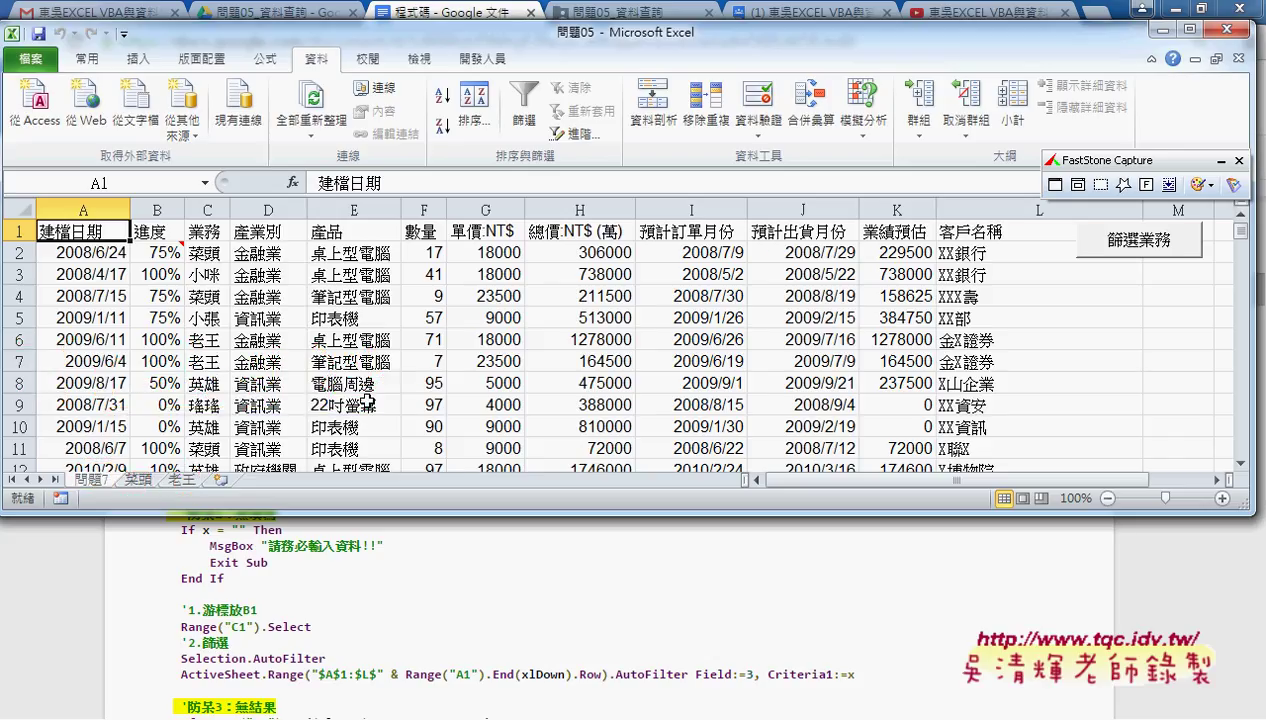
right_click(185, 480)
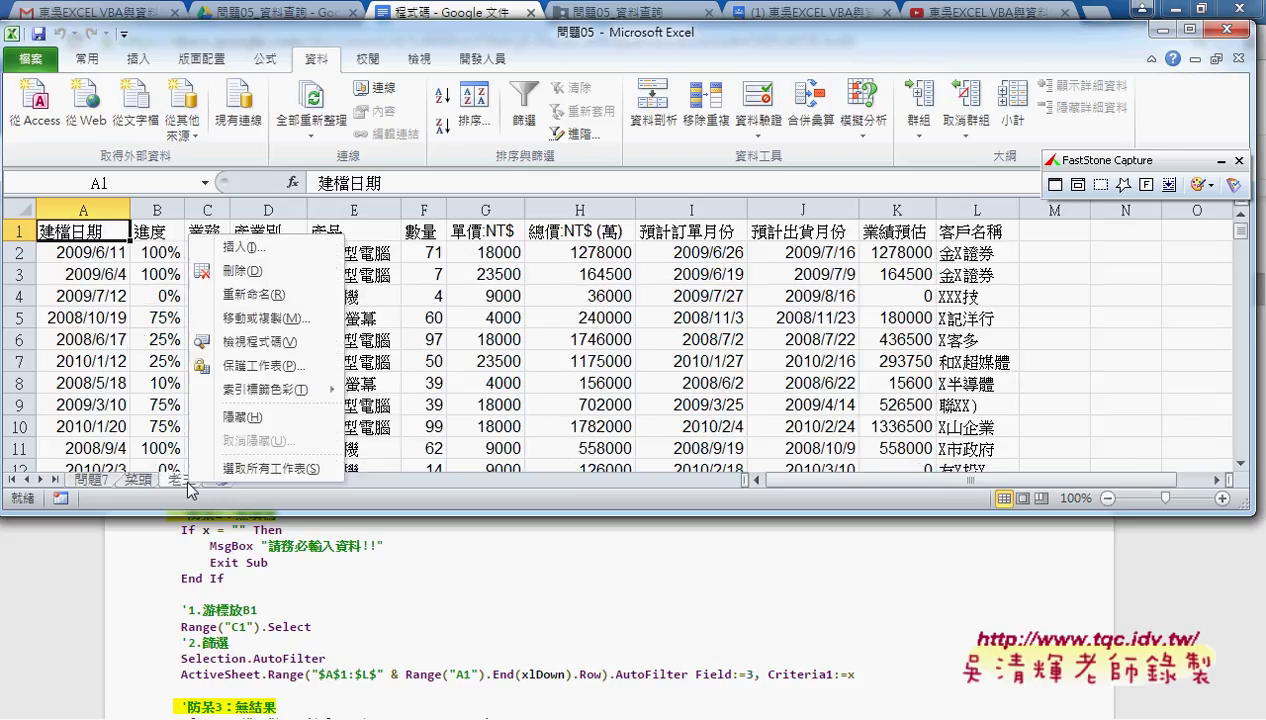
click(262, 271)
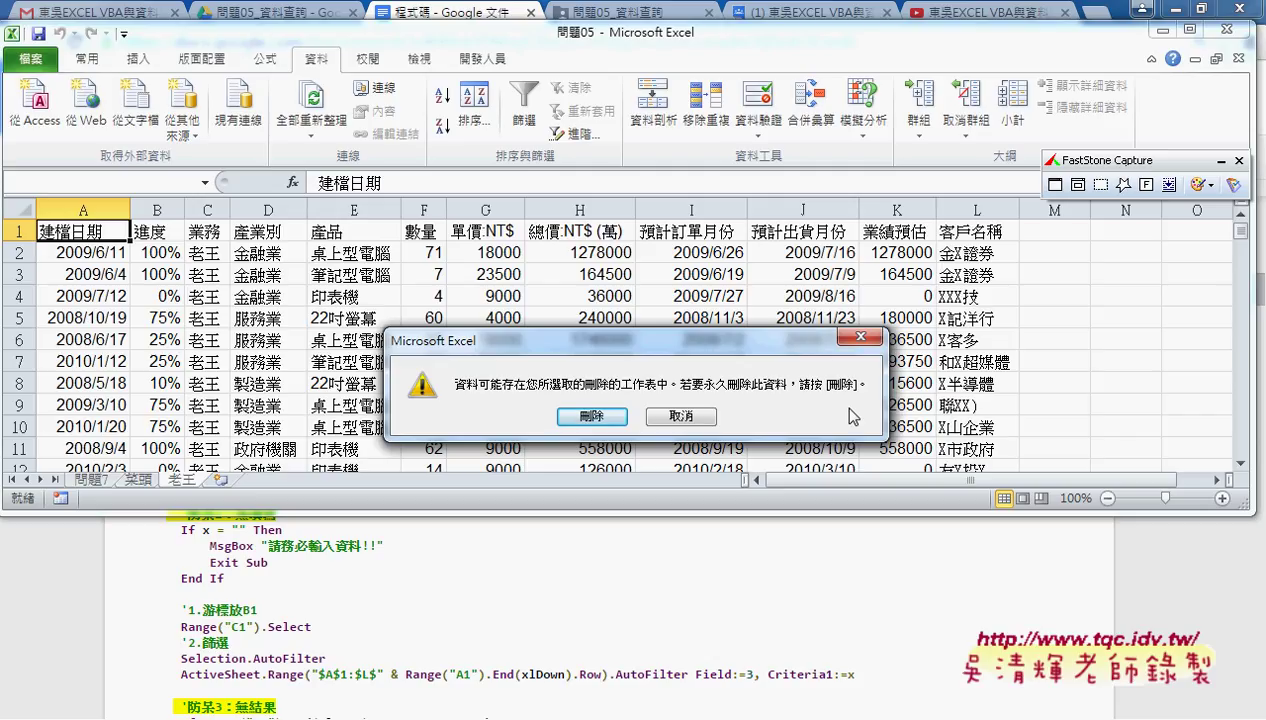
click(591, 416)
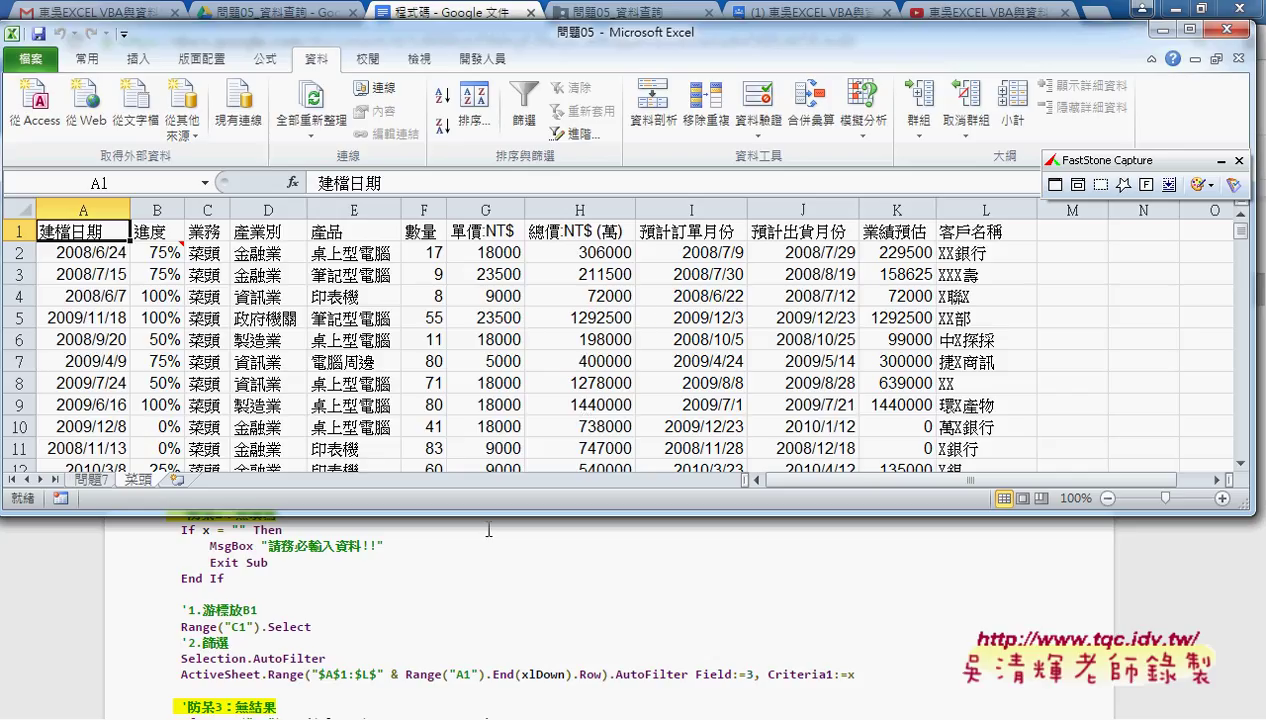
Step: Select the 防呆1 block through Next in the Google Docs notes, then switch to the VBA editor
click(434, 559)
drag(234, 478, 145, 387)
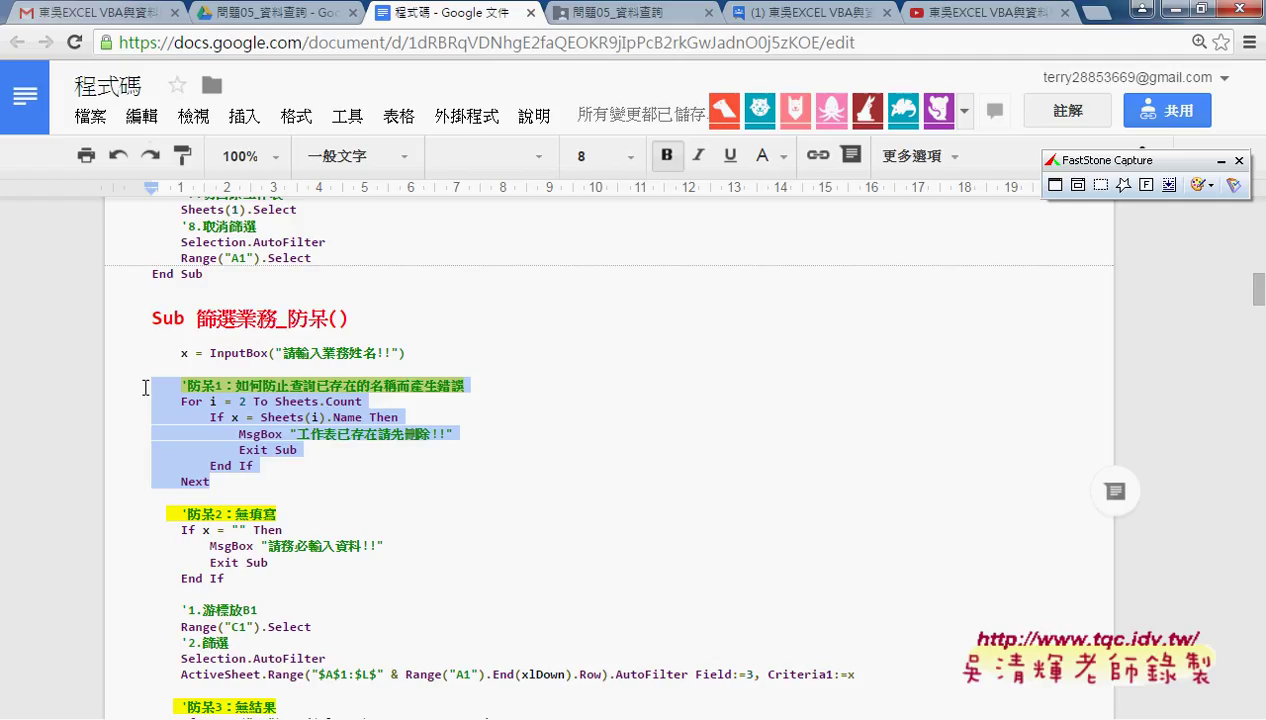
click(274, 715)
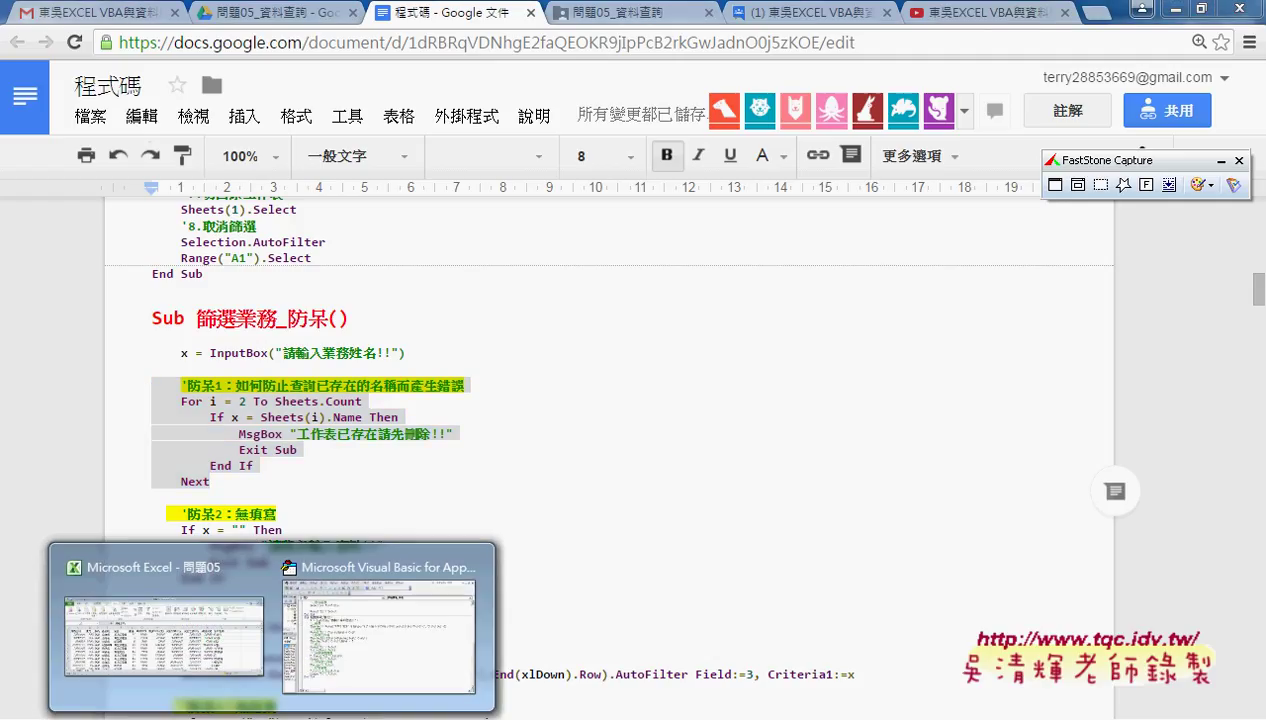
click(355, 658)
scroll(690, 355, up, 7)
Step: Paste the 防呆1 loop on a new line after the InputBox line and outdent its comment
scroll(690, 355, up, 2)
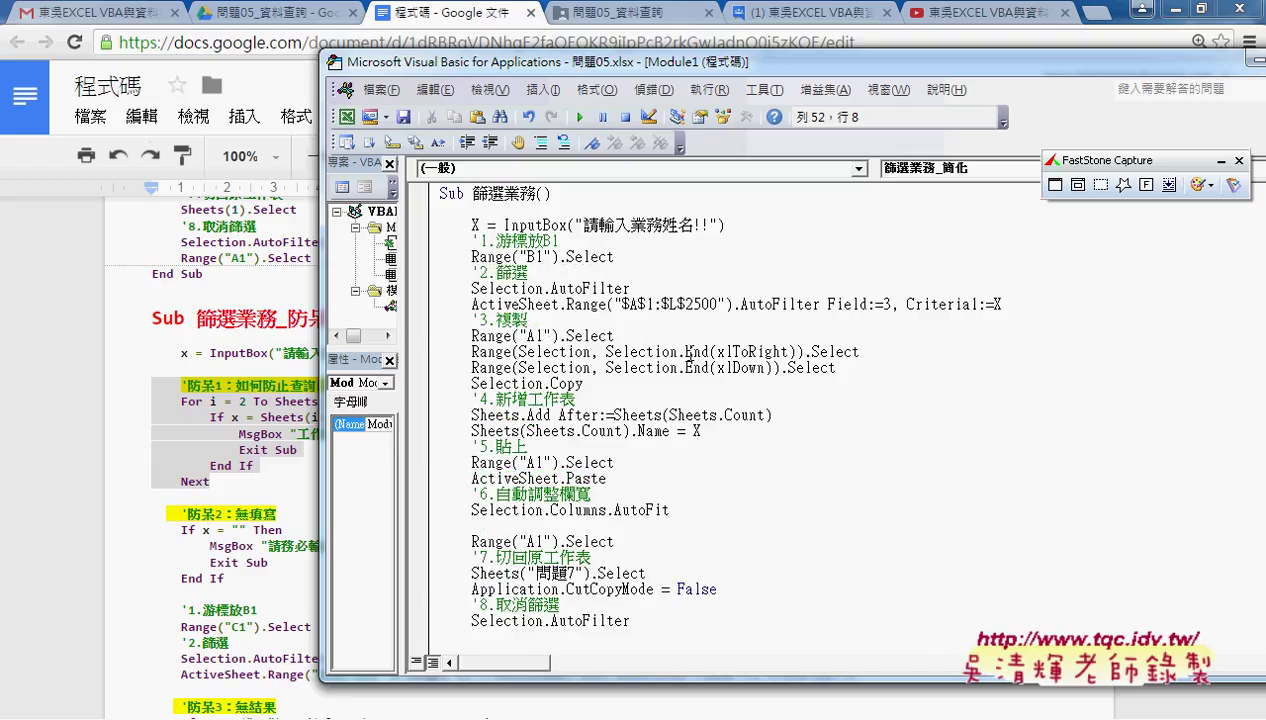
click(740, 226)
key(Return)
key(Return)
key(Up)
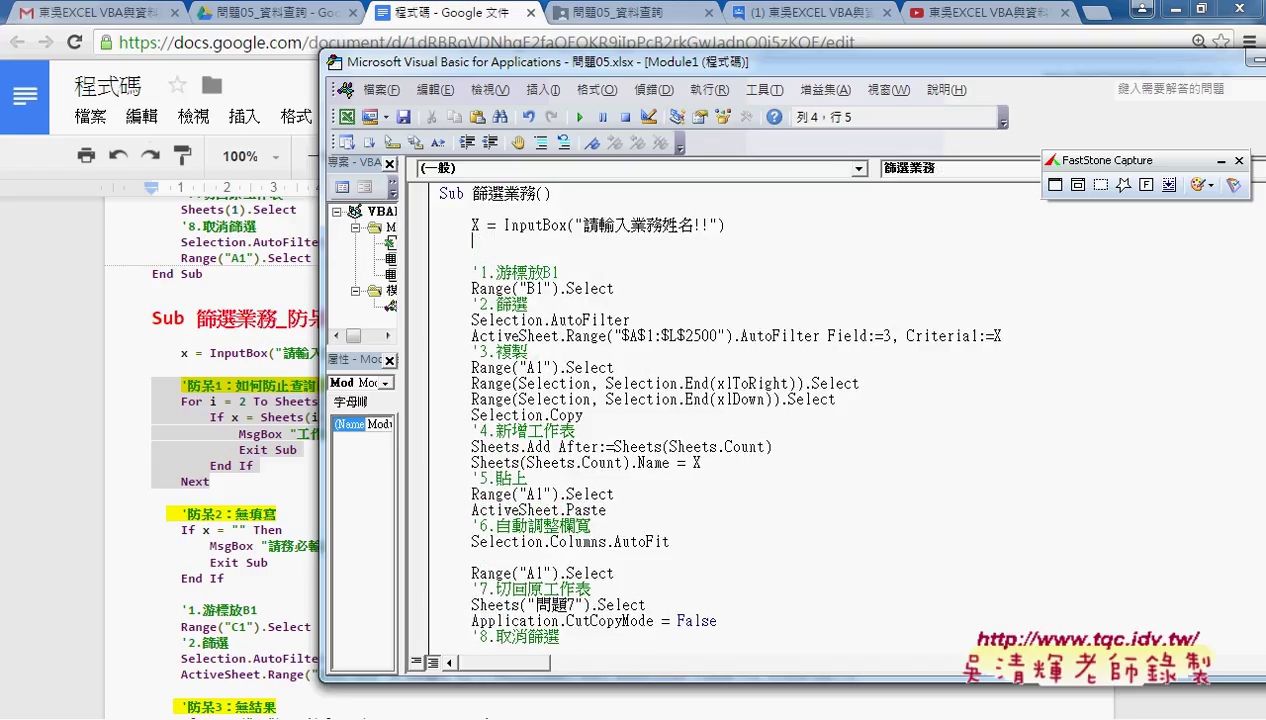
text('防呆1：如何防止查詢已存在的名稱而產生錯誤     For i = 2 To Sheets.Count         If x = Sheets(i).Name Then             MsgBox "工作表已存在請先刪除!!"             Exit Sub         End If     Next)
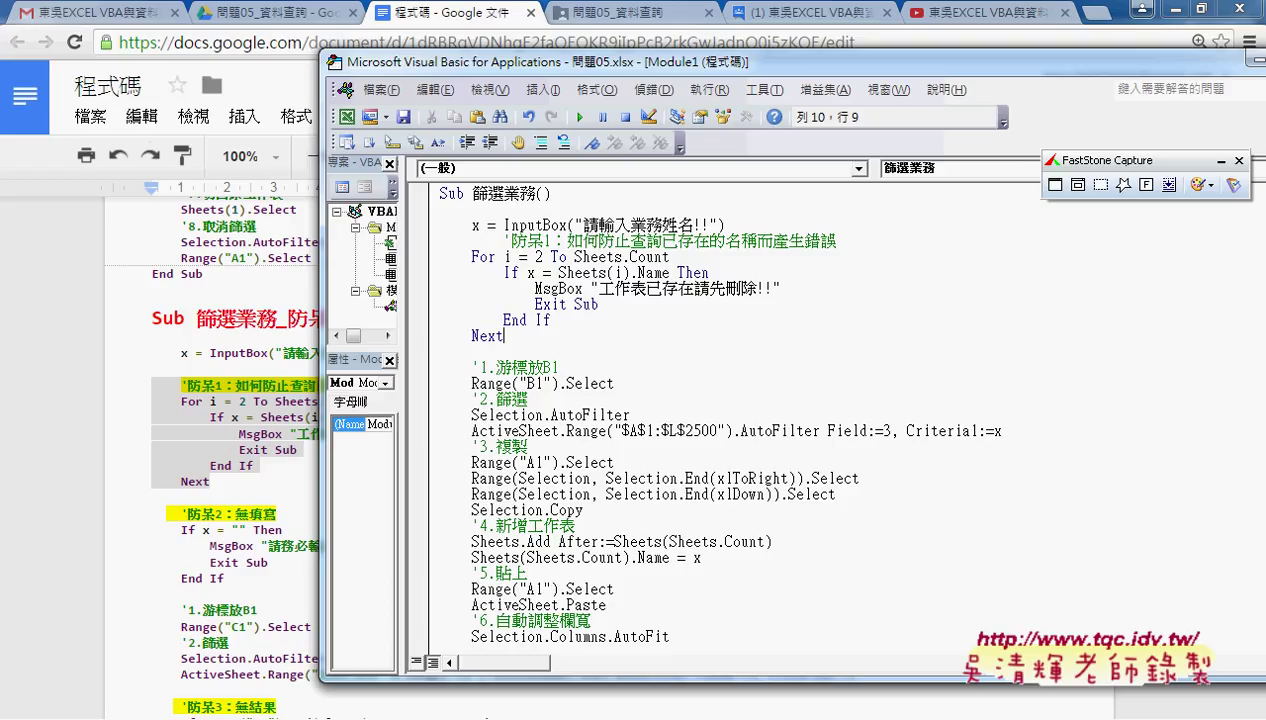
click(498, 240)
key(BackSpace)
key(BackSpace)
key(BackSpace)
Step: Highlight the loop's bounds, from 2 up to Sheets.Count
click(588, 298)
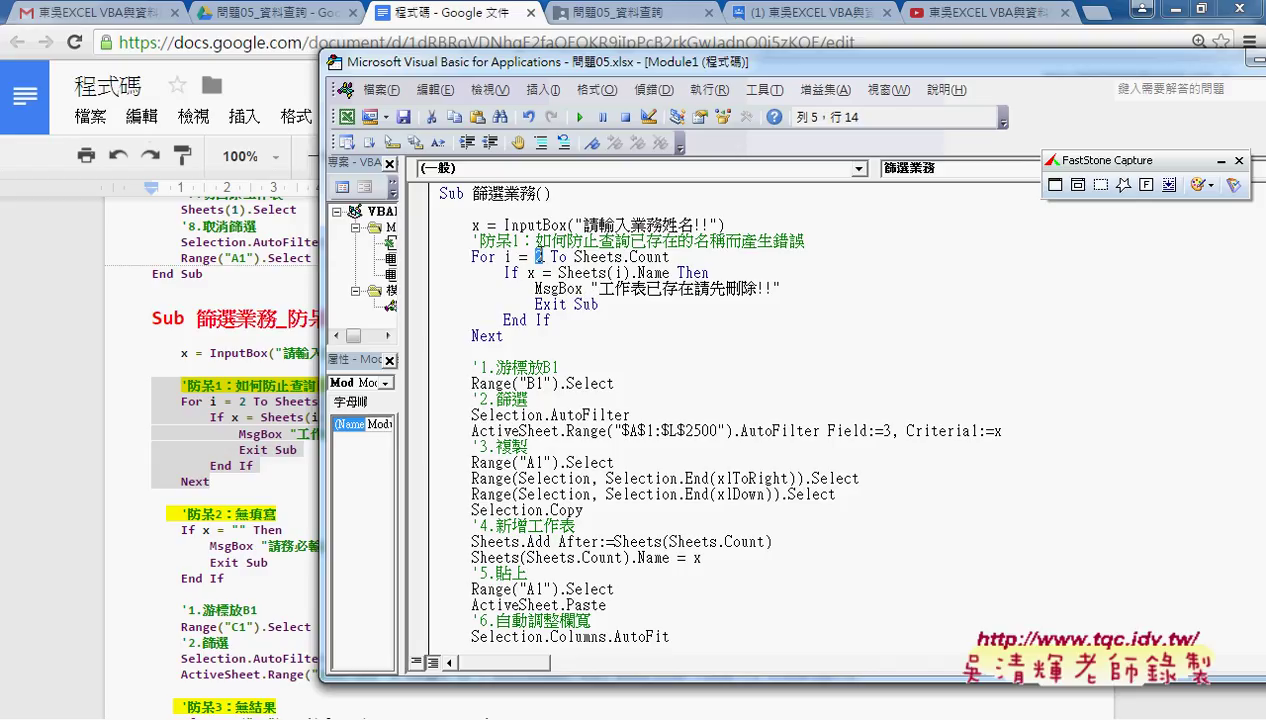
drag(566, 256, 630, 257)
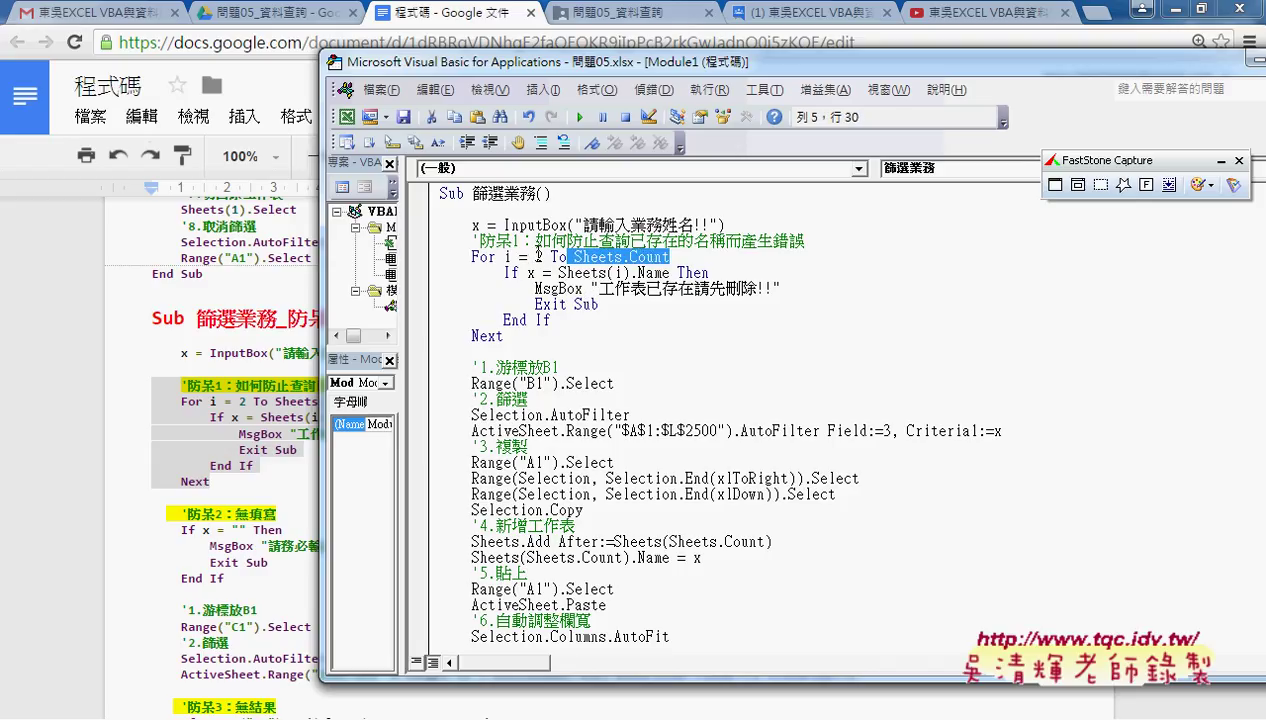
click(537, 256)
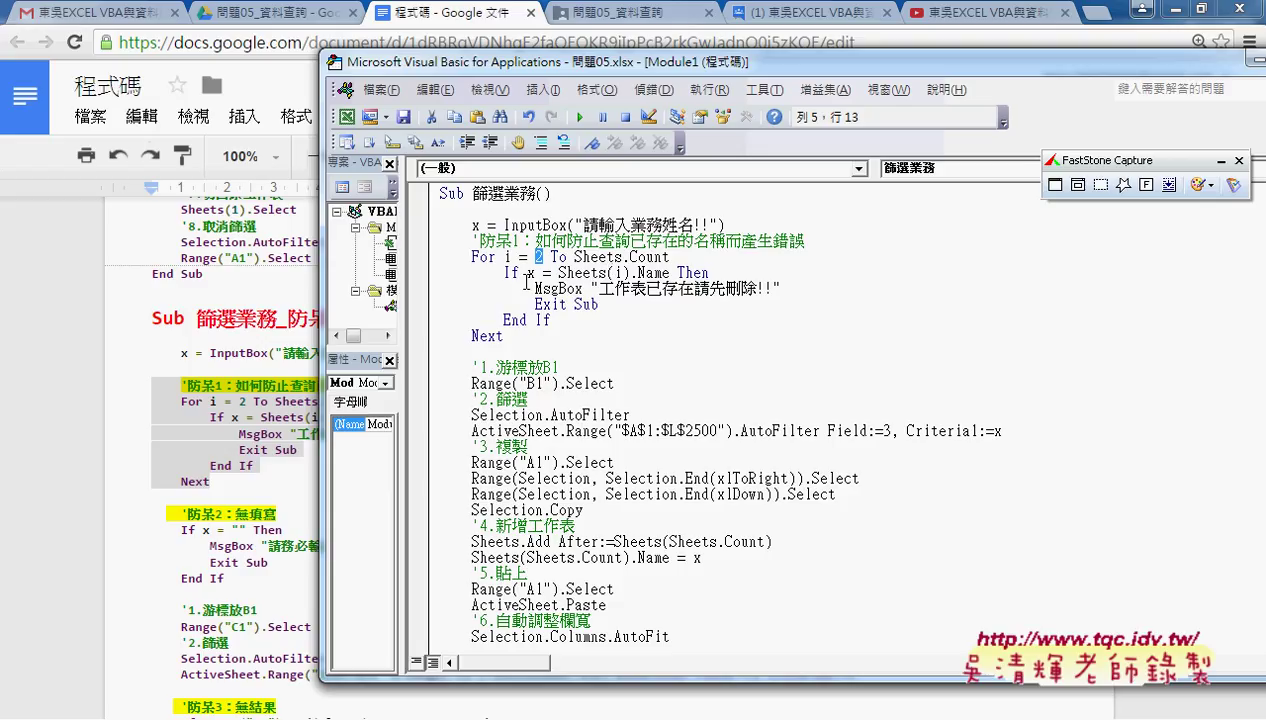
double_click(531, 272)
double_click(476, 225)
drag(558, 272, 628, 272)
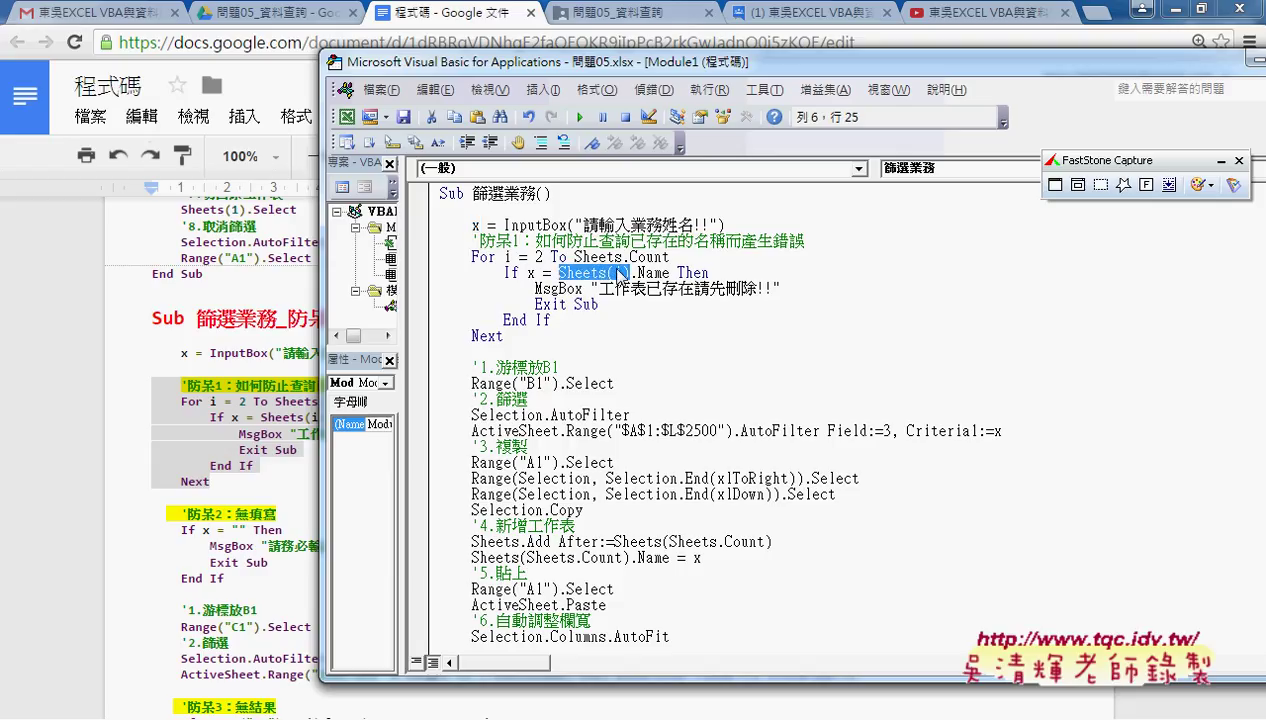
drag(669, 272, 527, 284)
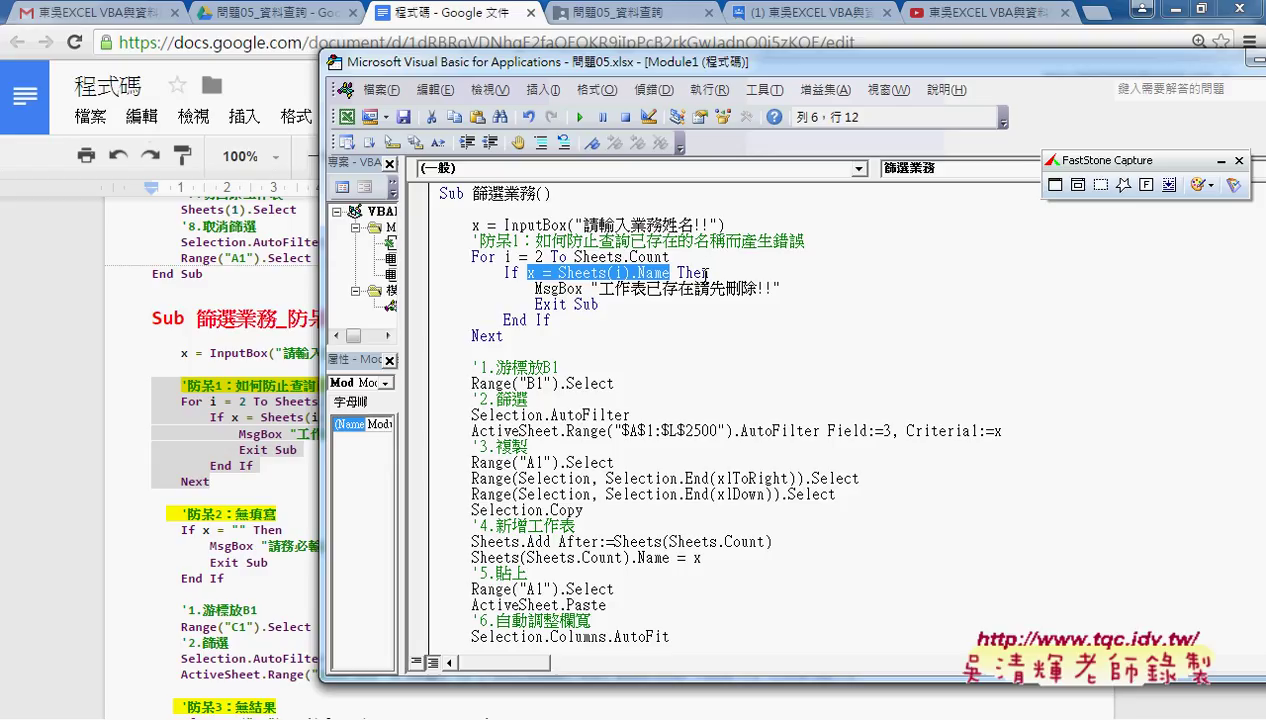
drag(535, 289, 784, 291)
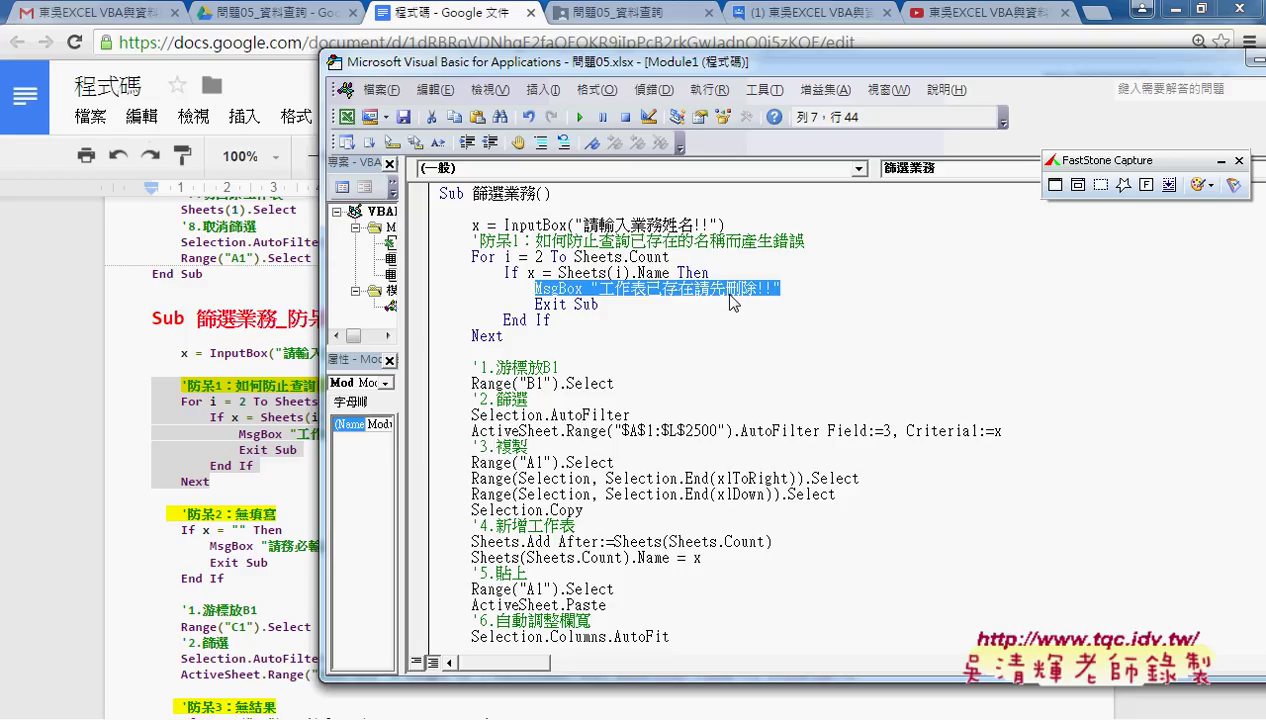
Step: Mark the MsgBox line, circle Exit Sub, and draw a red curve out of the macro
mouse_move(598, 304)
mouse_down()
mouse_move(534, 304)
mouse_move(780, 288)
mouse_up()
drag(683, 290, 712, 352)
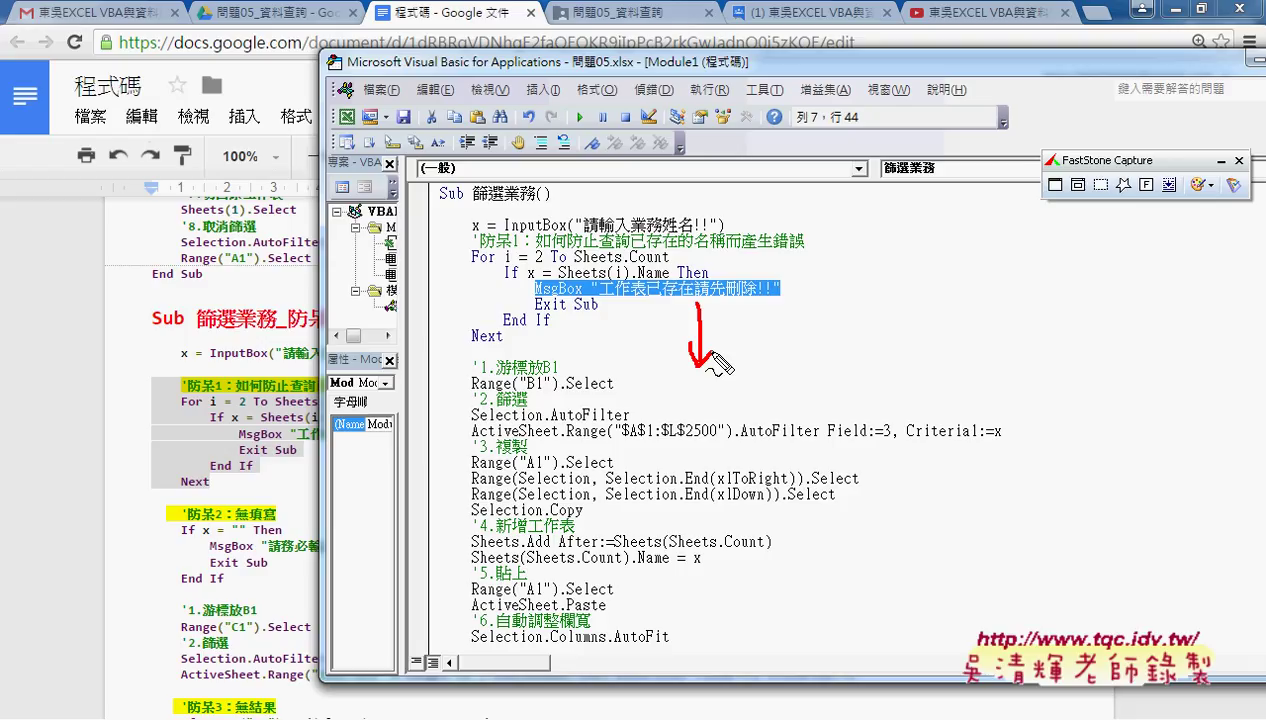
drag(712, 352, 574, 320)
drag(590, 316, 602, 312)
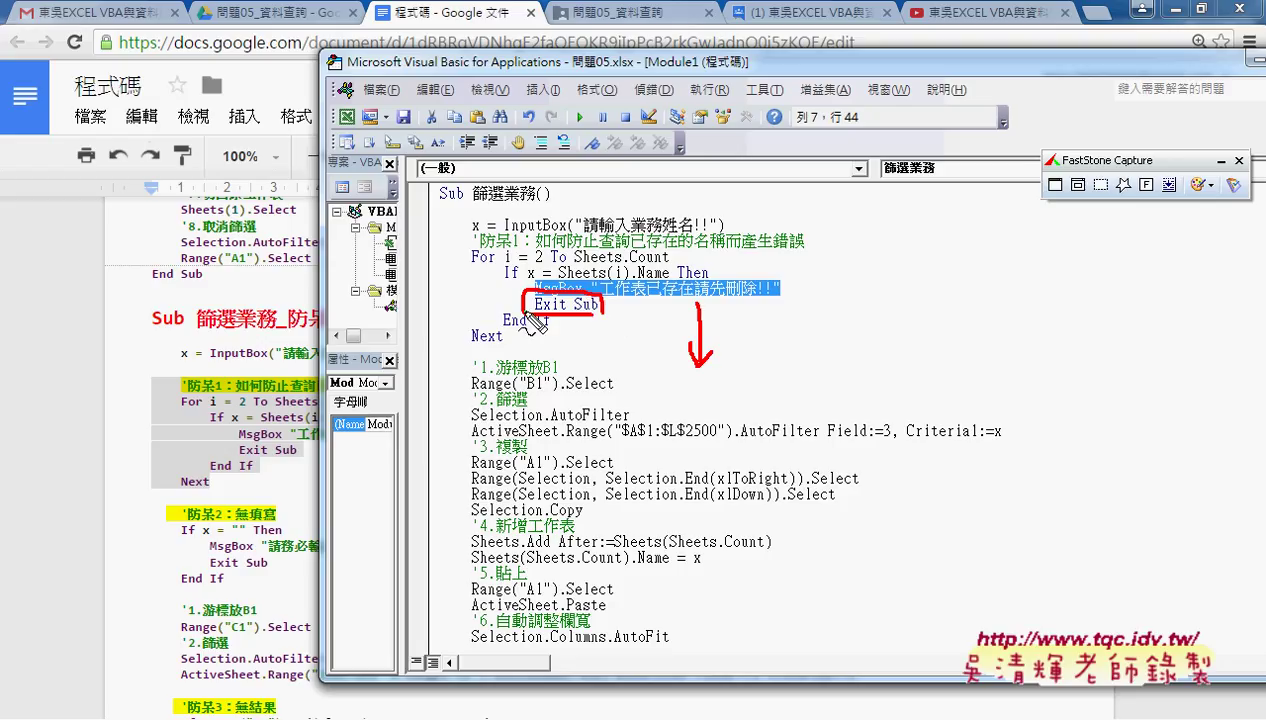
mouse_move(500, 292)
mouse_down()
mouse_move(438, 675)
mouse_move(430, 660)
mouse_up()
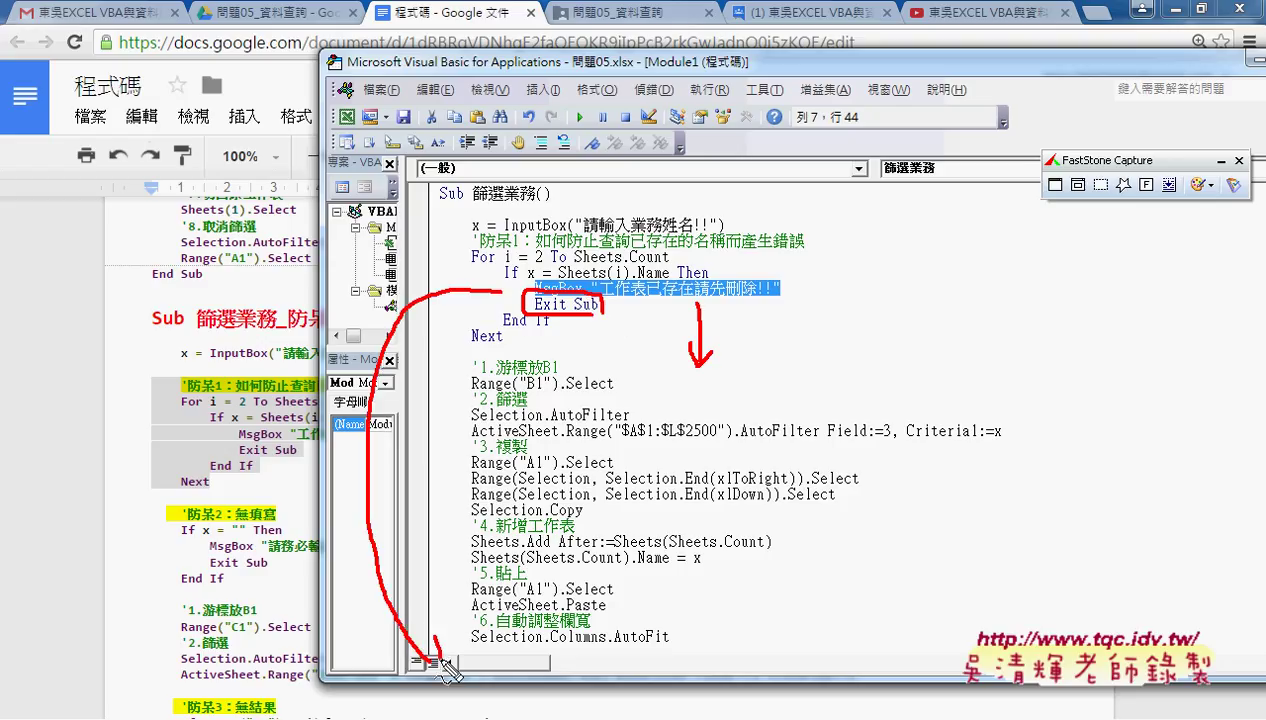